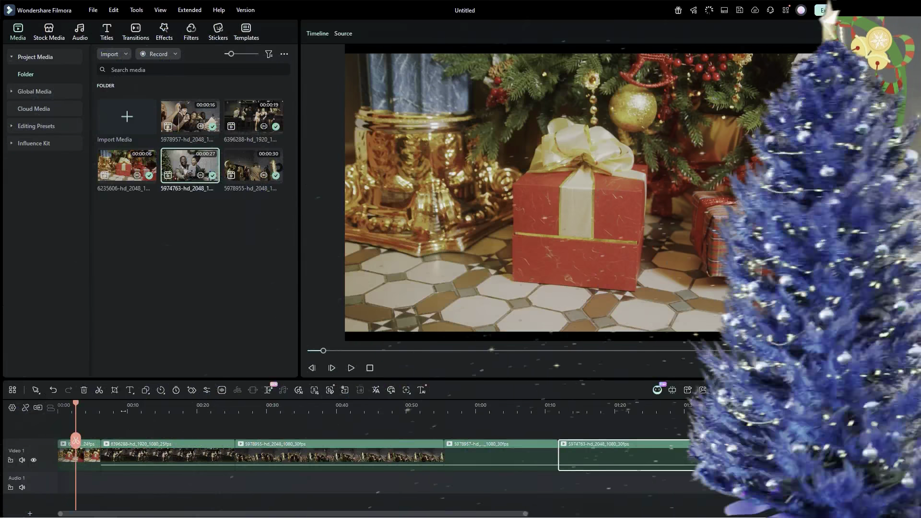
- Scrub through the timeline clips and return the playhead to the start of the gift clip
drag(72, 403, 472, 403)
click(647, 413)
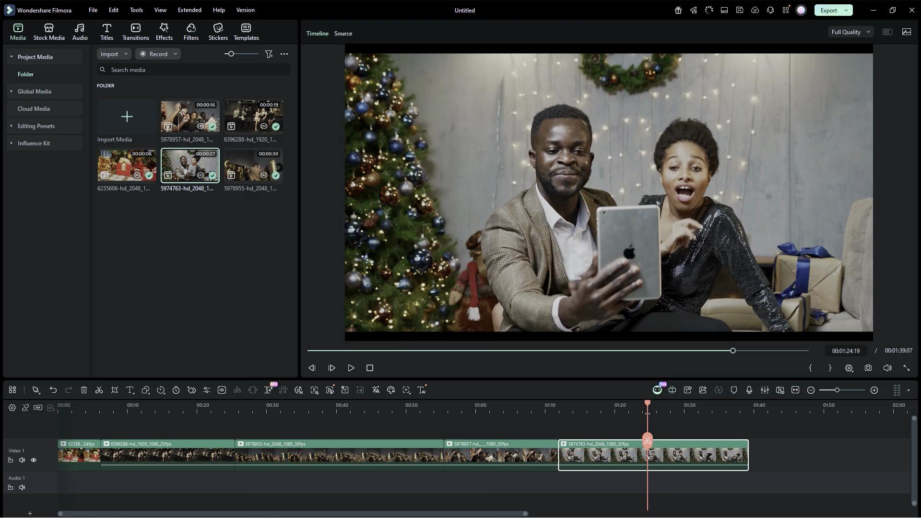
drag(525, 513, 275, 514)
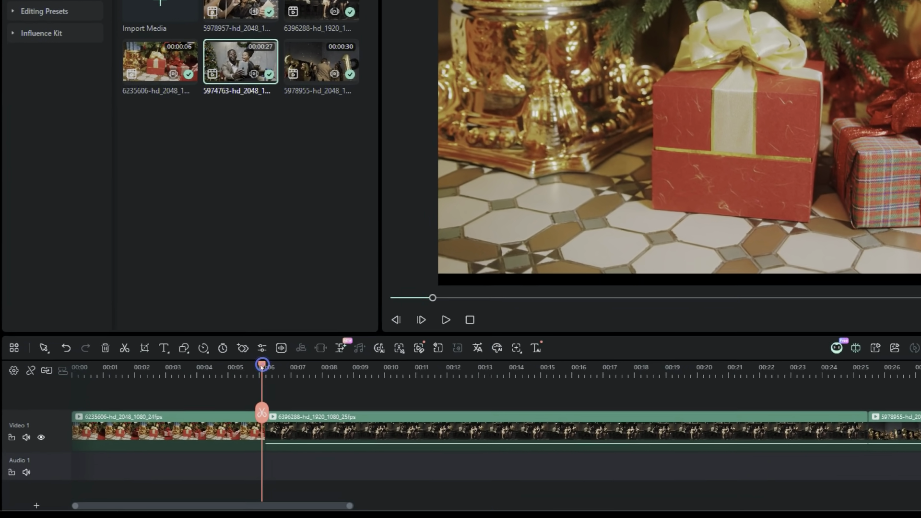
drag(261, 366, 73, 367)
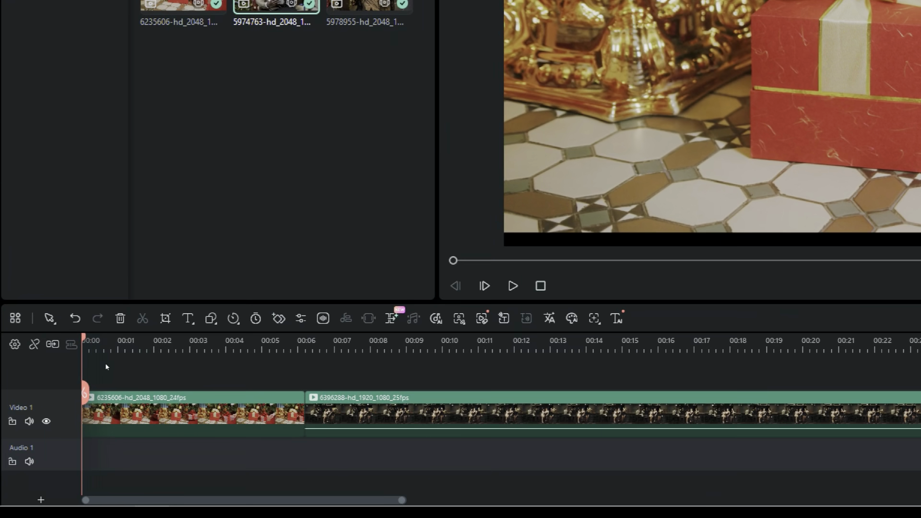
- Trace a closed Pen Tool outline around the red gift box and its bow
click(211, 319)
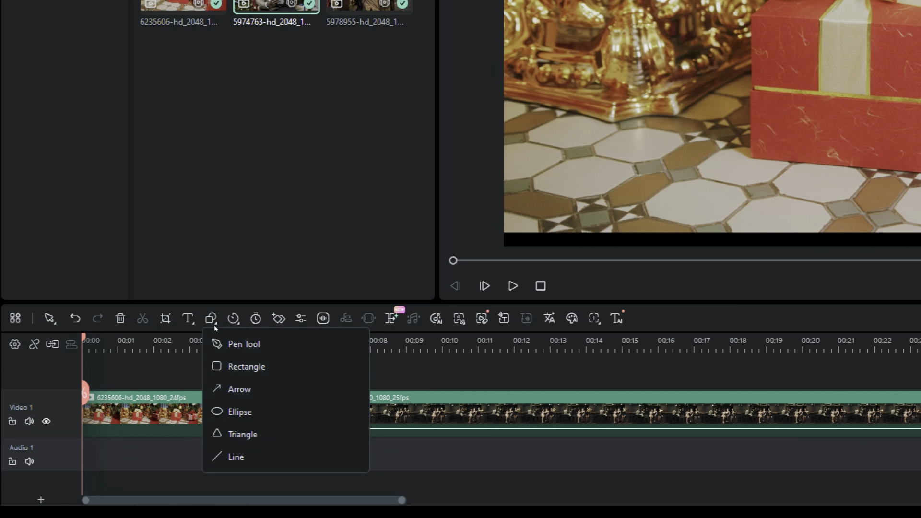
click(219, 343)
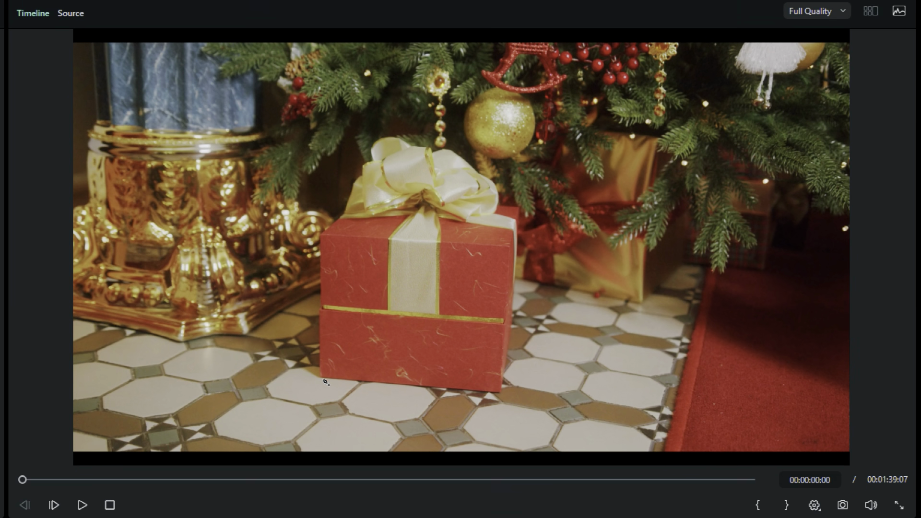
click(366, 354)
click(366, 214)
click(391, 192)
click(395, 170)
click(407, 141)
click(416, 128)
click(443, 151)
click(470, 165)
click(491, 179)
click(498, 205)
click(515, 218)
click(511, 322)
click(501, 392)
click(322, 377)
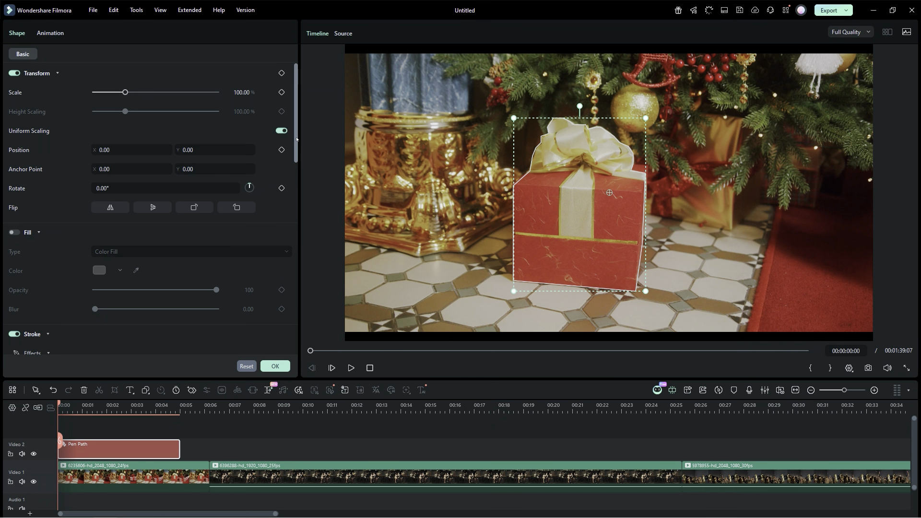
- Try the Glow, Neon Dash and Flux stroke presets, then settle on blue-purple Neon Edge
scroll(296, 201, down, 5)
scroll(295, 201, down, 3)
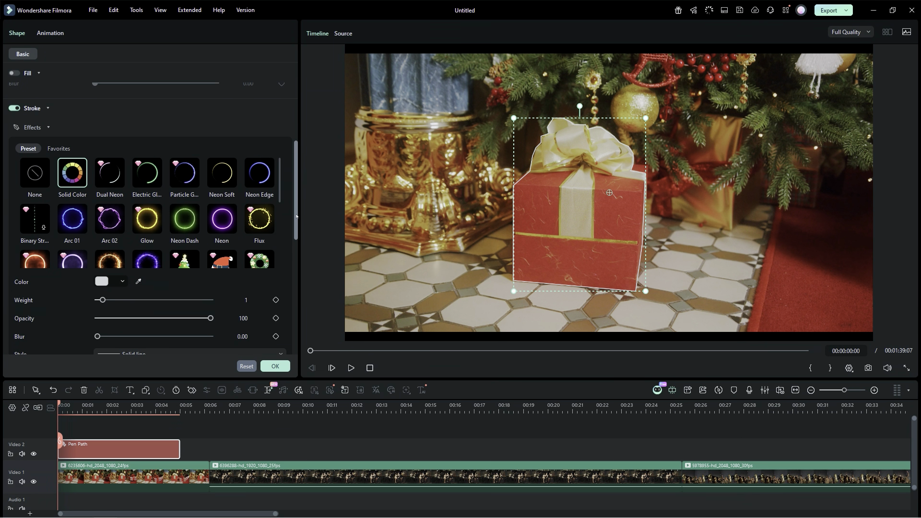
click(146, 217)
click(184, 219)
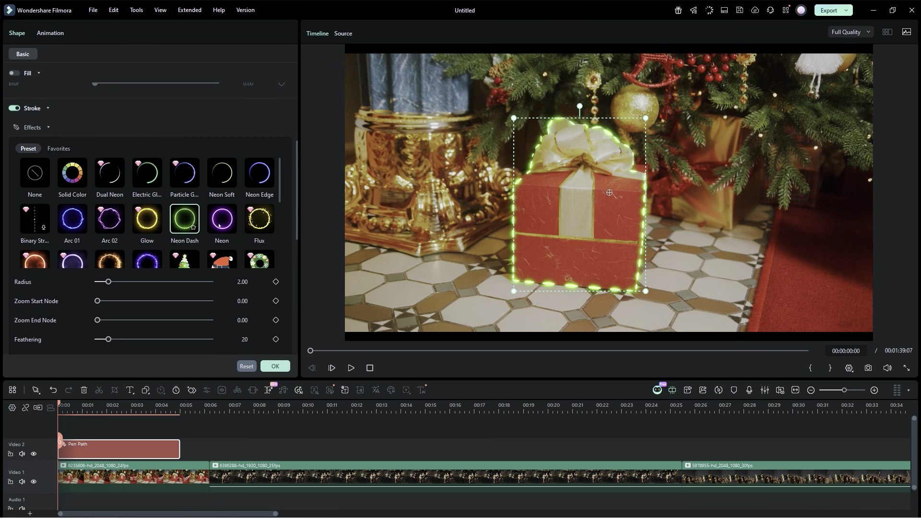
click(258, 222)
click(259, 173)
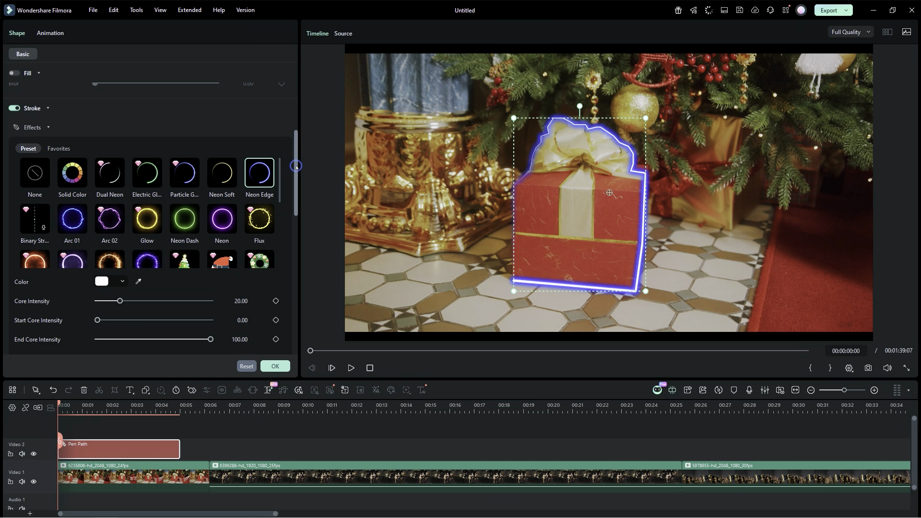
scroll(291, 291, down, 10)
scroll(291, 292, down, 1)
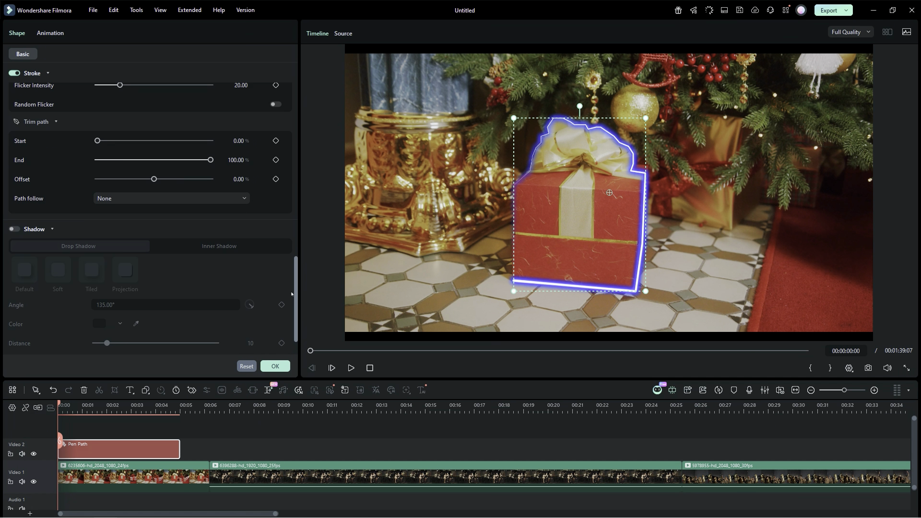
- Keyframe trim-path End from 0% to 100% at 00:06 on the lengthened Pen Path clip, then play it back
drag(210, 160, 113, 169)
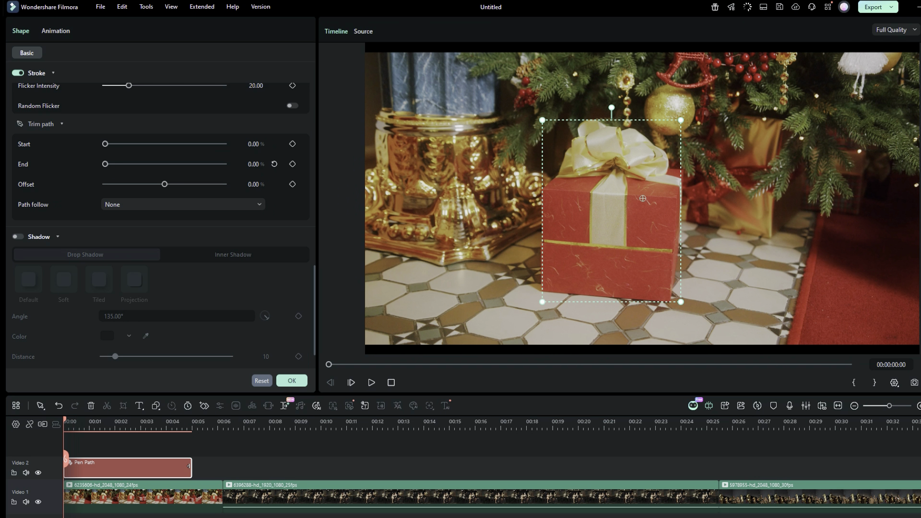
drag(188, 465, 220, 465)
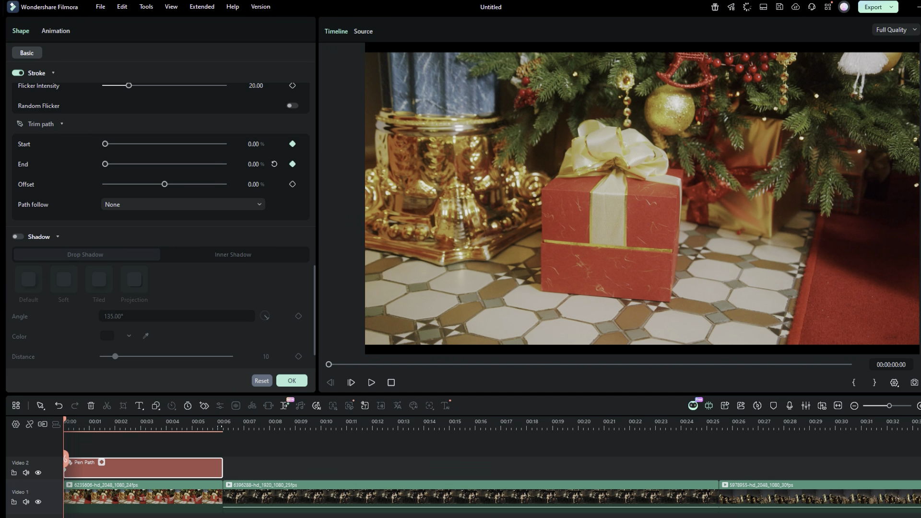
click(220, 422)
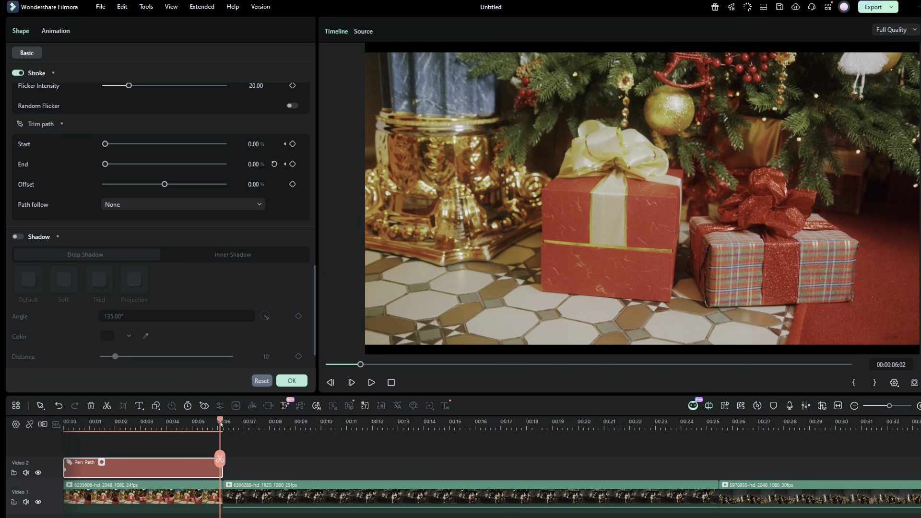
drag(106, 162, 222, 164)
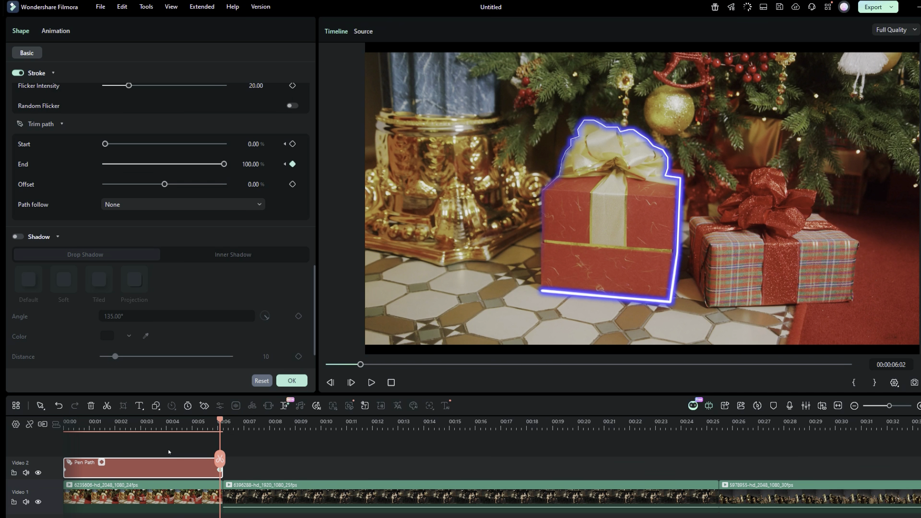
click(66, 423)
click(372, 382)
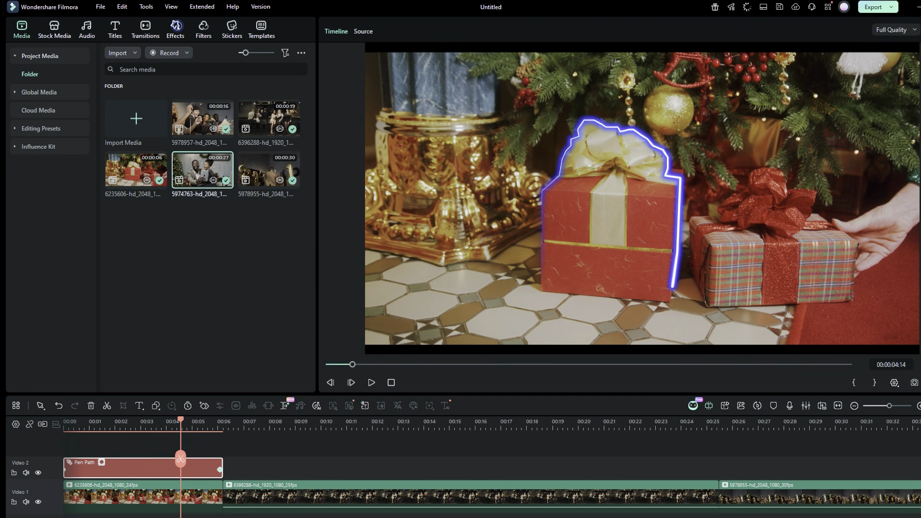
- Preview the Xmas Particles overlays and drop the gold-star Cinematic Style Christmas overlay onto the party clip
click(176, 26)
click(37, 294)
click(142, 103)
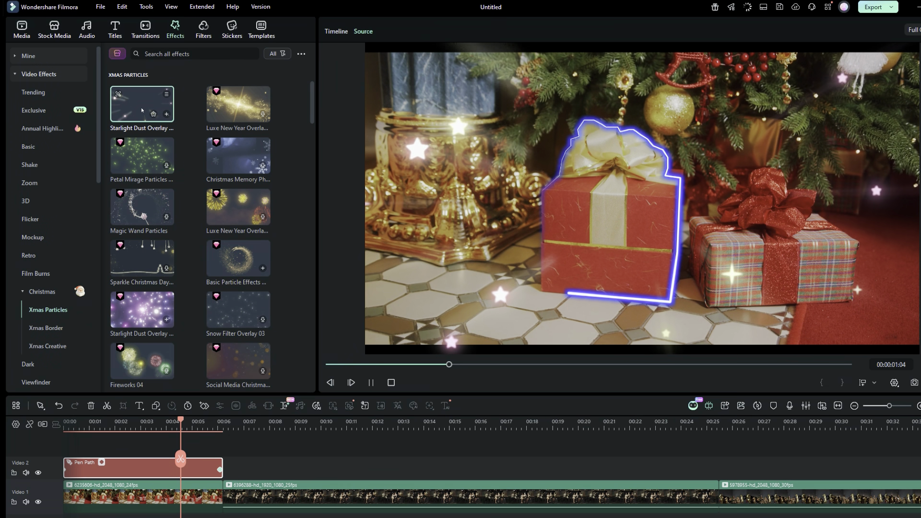
click(241, 257)
scroll(240, 257, down, 1)
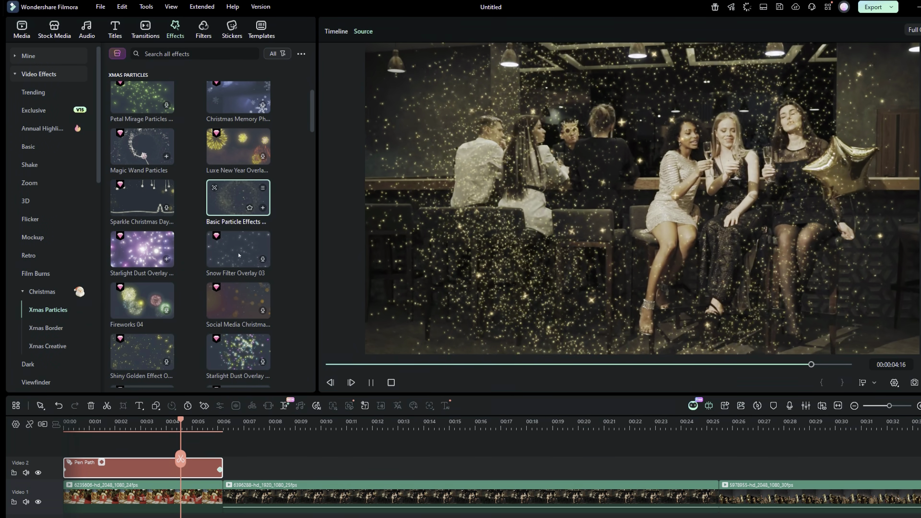
scroll(148, 273, down, 3)
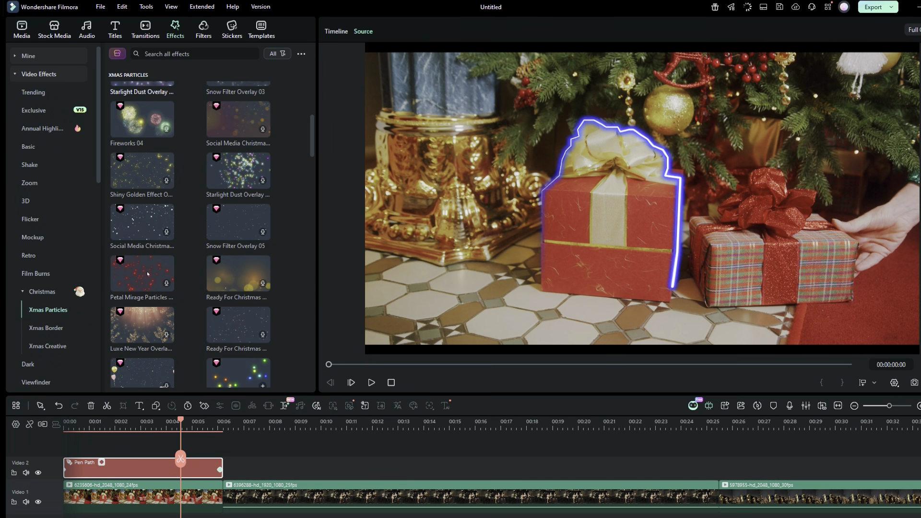
scroll(147, 274, down, 4)
click(147, 281)
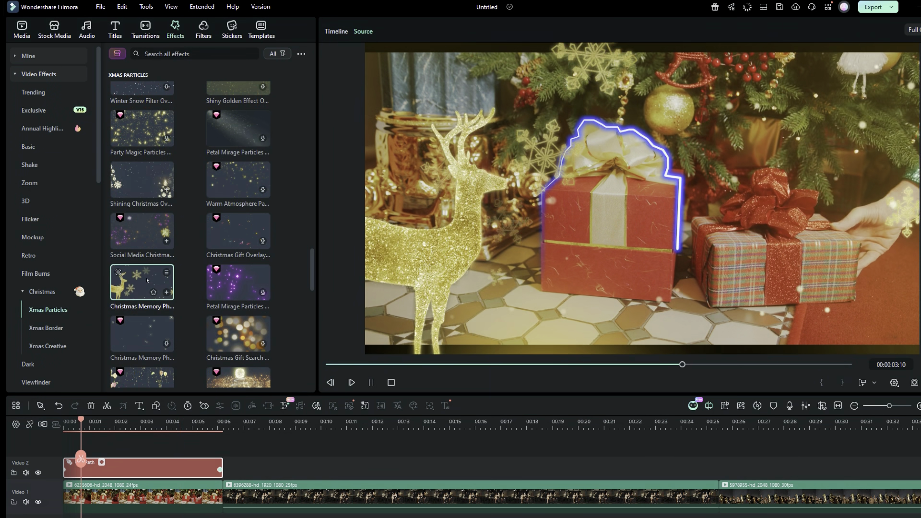
scroll(143, 333, down, 3)
click(139, 346)
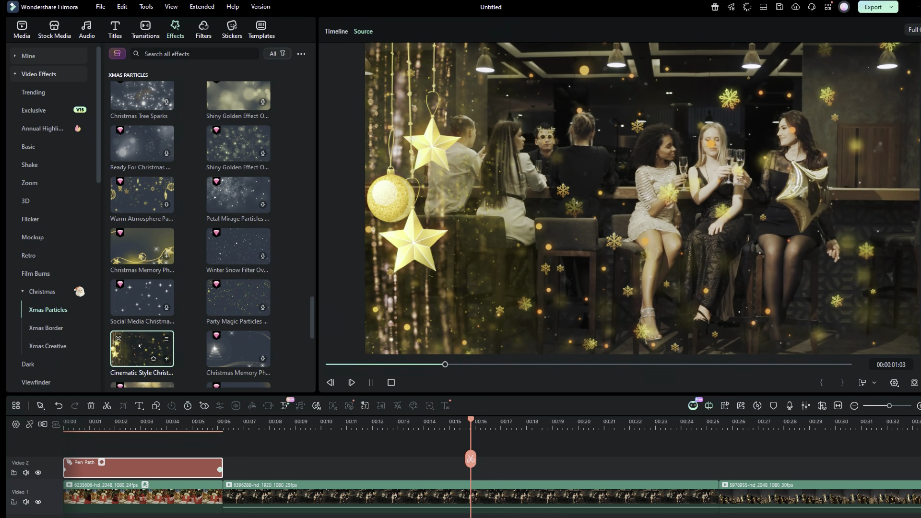
drag(140, 346, 261, 494)
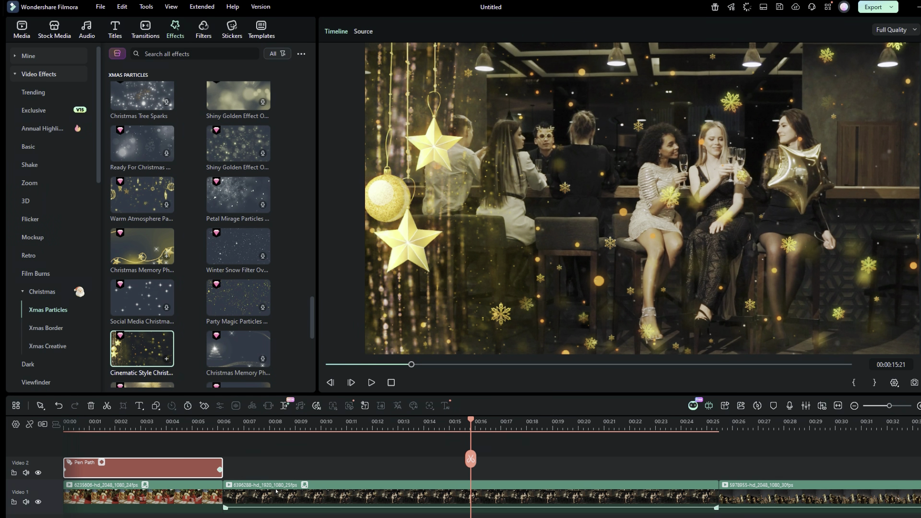
- Lower the gold-star overlay's opacity to 28 and preview the Luxe New Year overlay
click(304, 485)
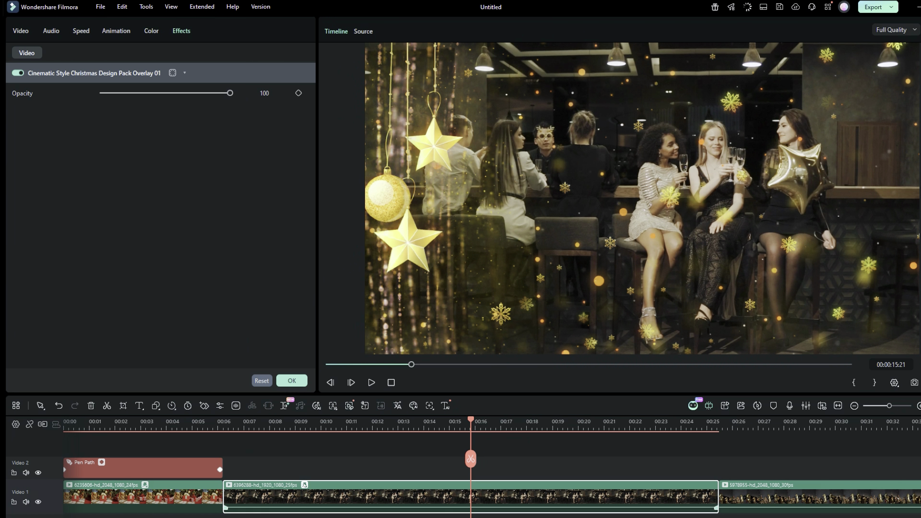
drag(229, 92, 139, 105)
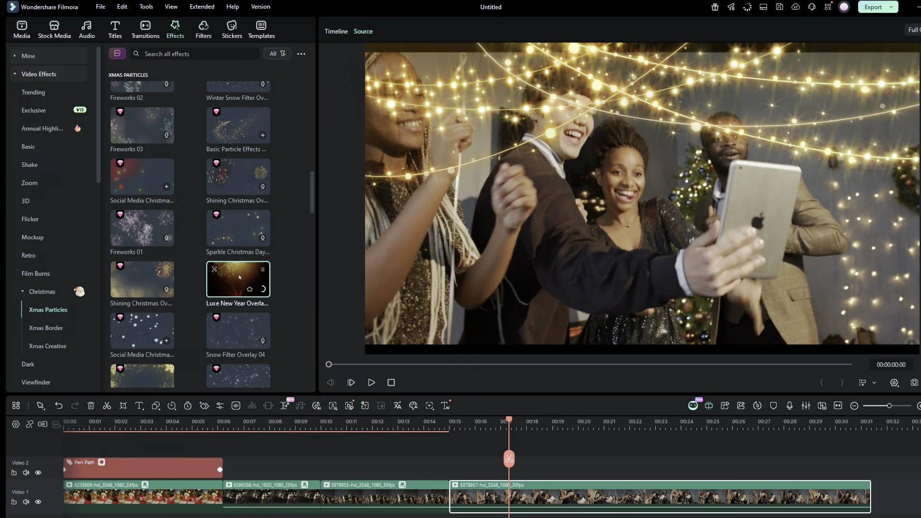
click(239, 277)
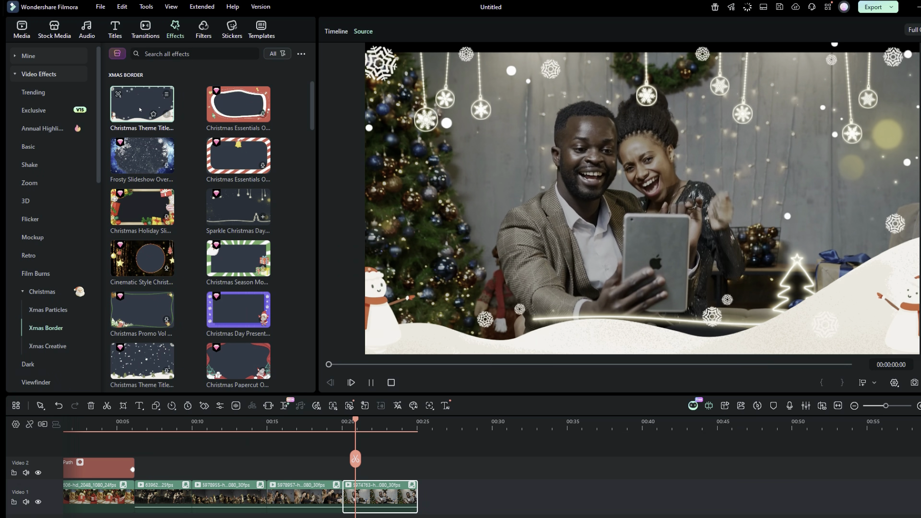
- Pause the preview playback and bring up the Stickers library
scroll(139, 101, down, 4)
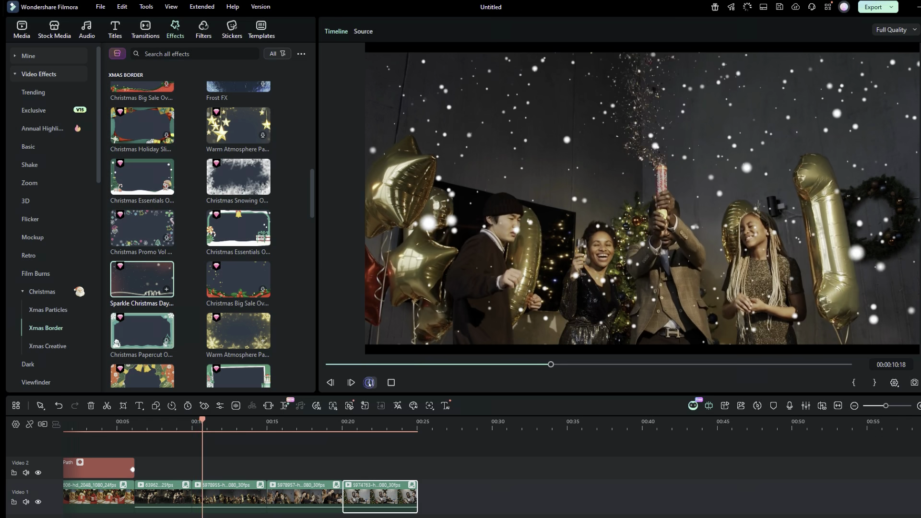
click(370, 382)
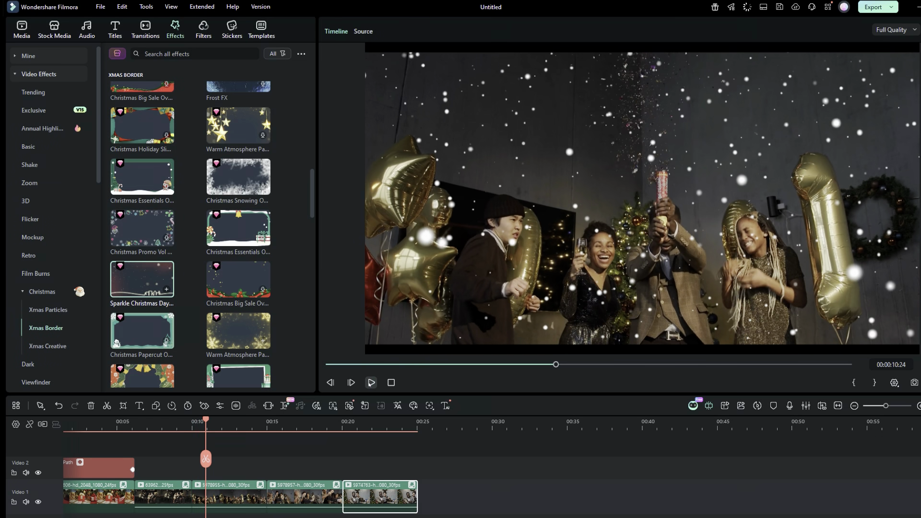
click(232, 29)
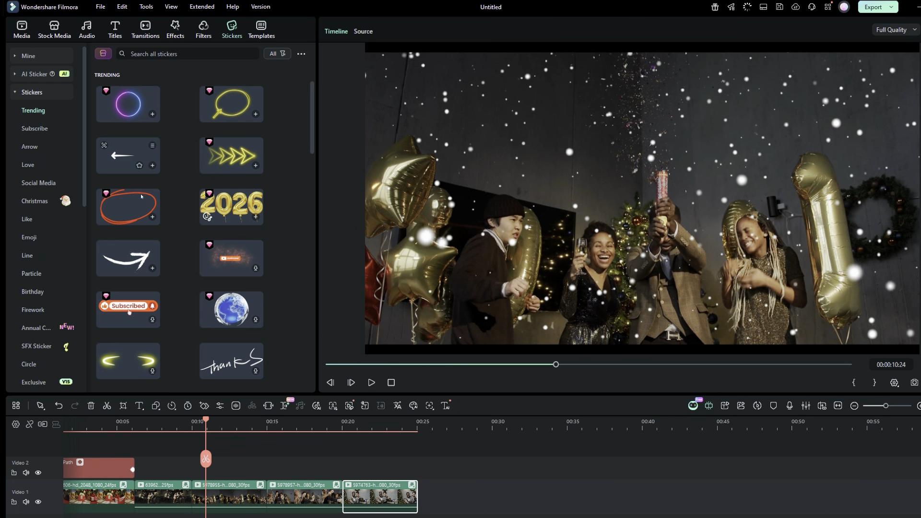
- Browse the Christmas stickers, previewing the golden and blue trees and two Santa stickers
click(38, 202)
click(134, 151)
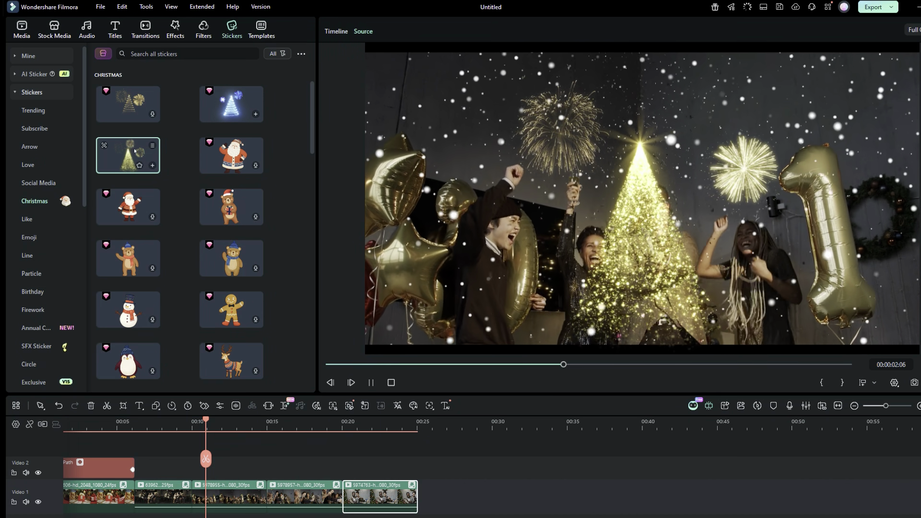
click(233, 105)
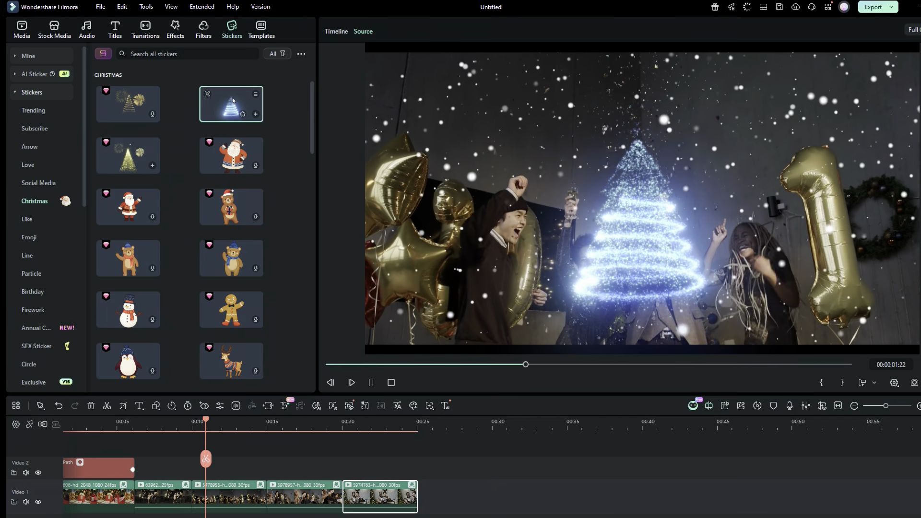
click(211, 164)
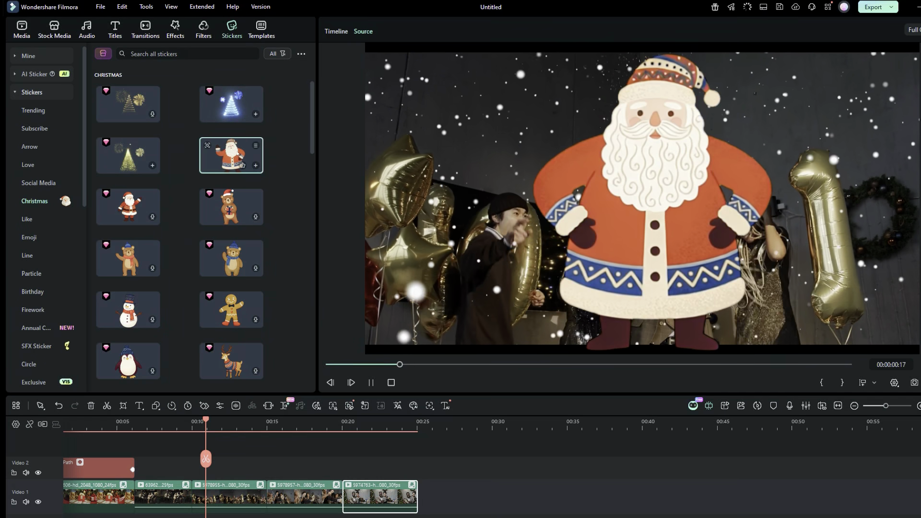
scroll(240, 163, down, 5)
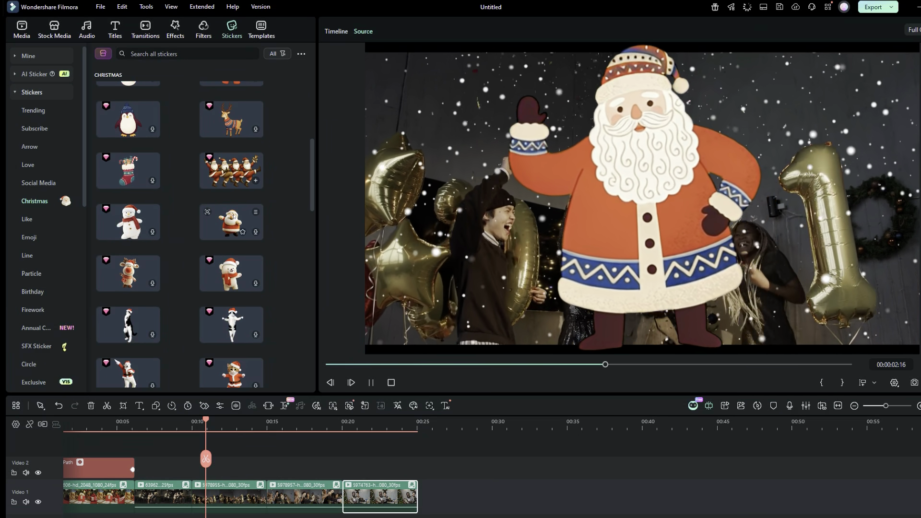
scroll(201, 241, down, 3)
click(129, 306)
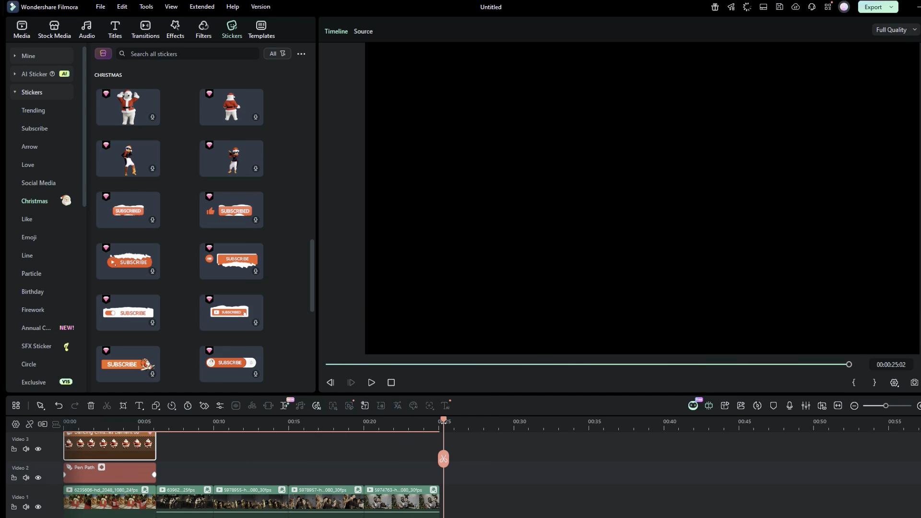
- Preview the gift-box, red-tree and snowy blue Merry Christmas title templates
click(115, 26)
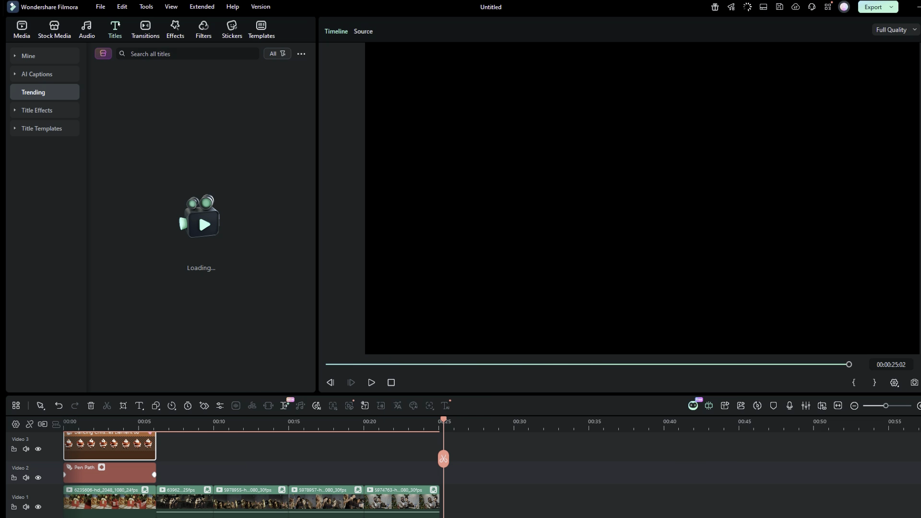
click(231, 104)
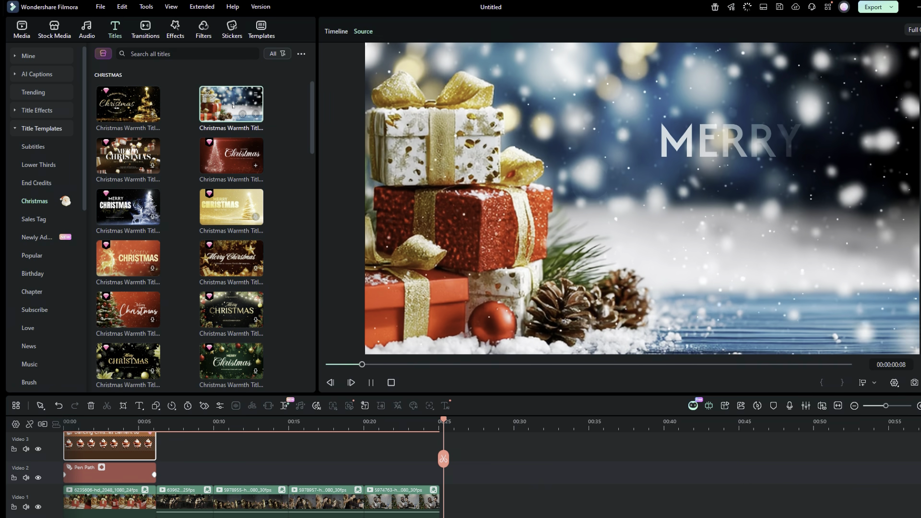
click(232, 149)
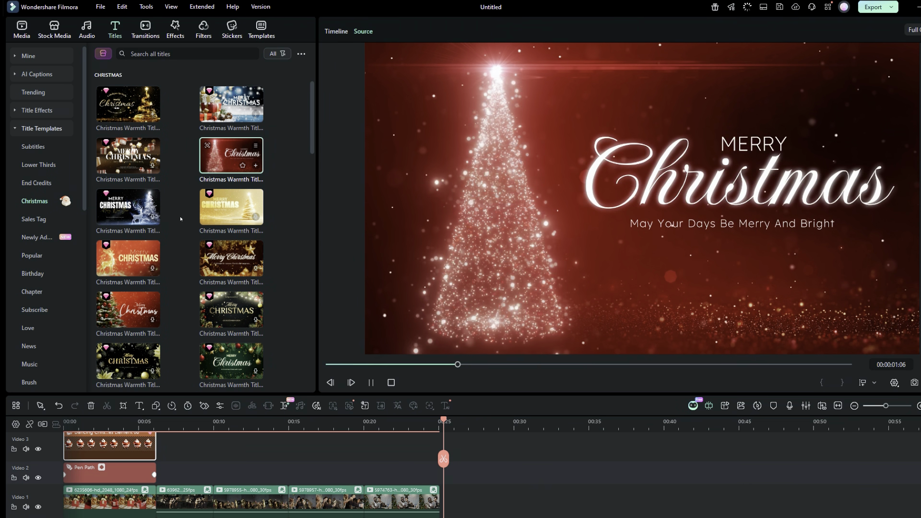
click(120, 302)
scroll(119, 301, down, 1)
scroll(120, 300, down, 3)
click(231, 290)
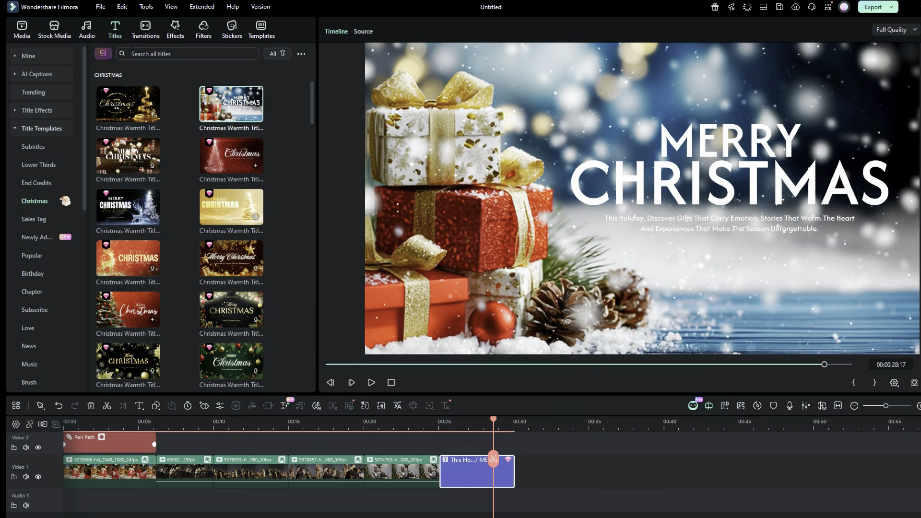
- Place Xmas Photobook 1 between the last clip and the title card and play it back
click(145, 29)
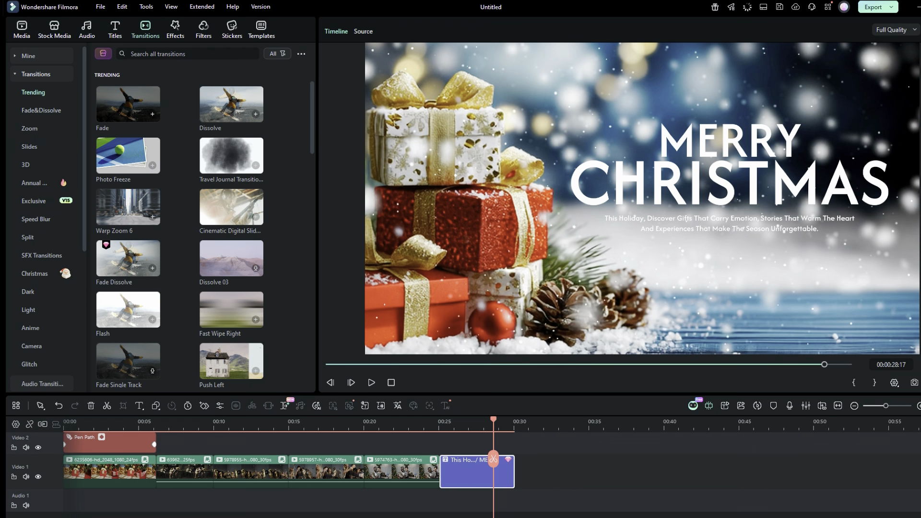
click(32, 272)
drag(231, 206, 439, 472)
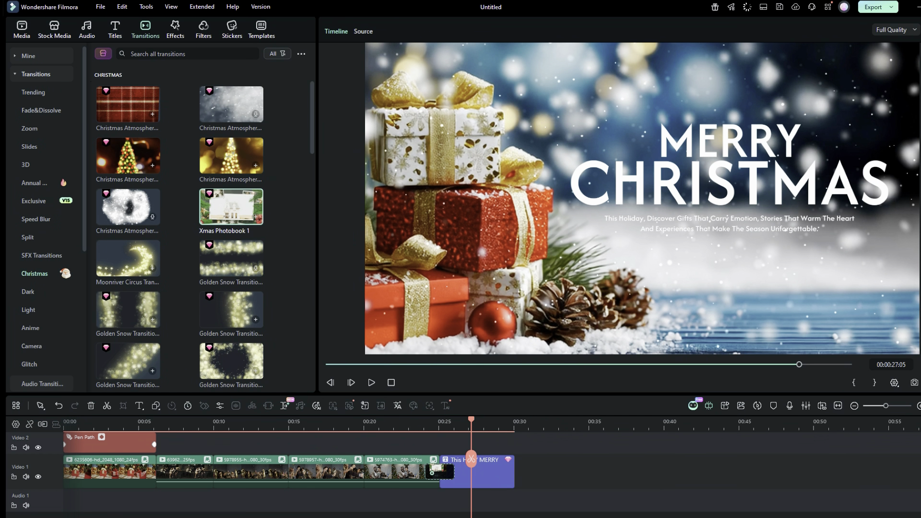
click(419, 426)
click(370, 382)
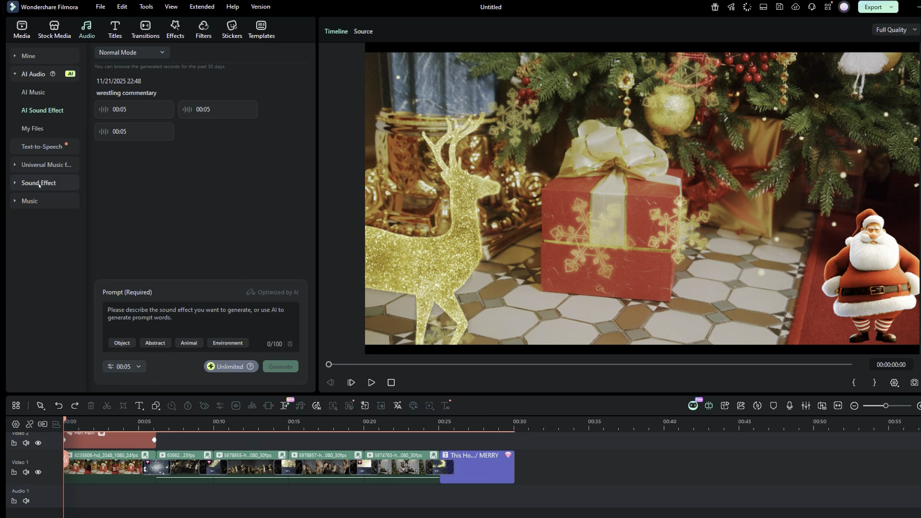
- Preview the Christmas track 'Street in white' and place it at the start of Audio 1
click(34, 202)
click(43, 308)
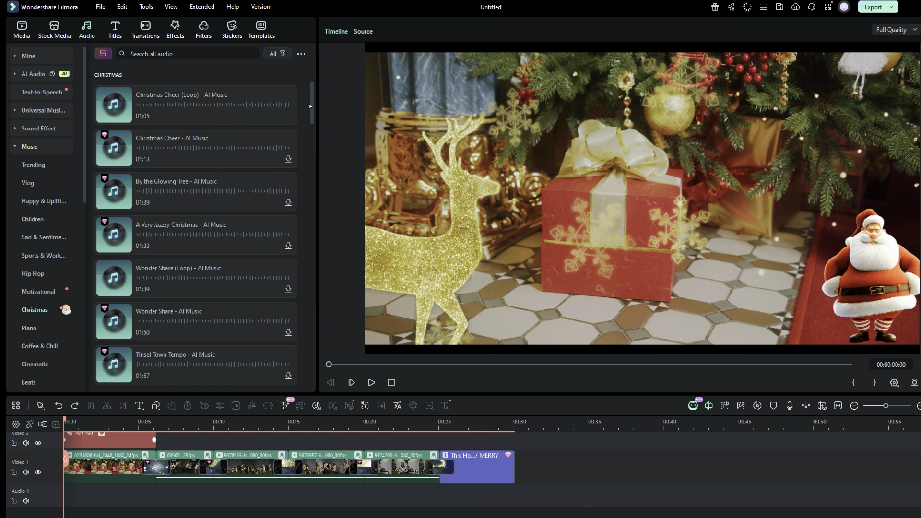
drag(311, 120, 311, 207)
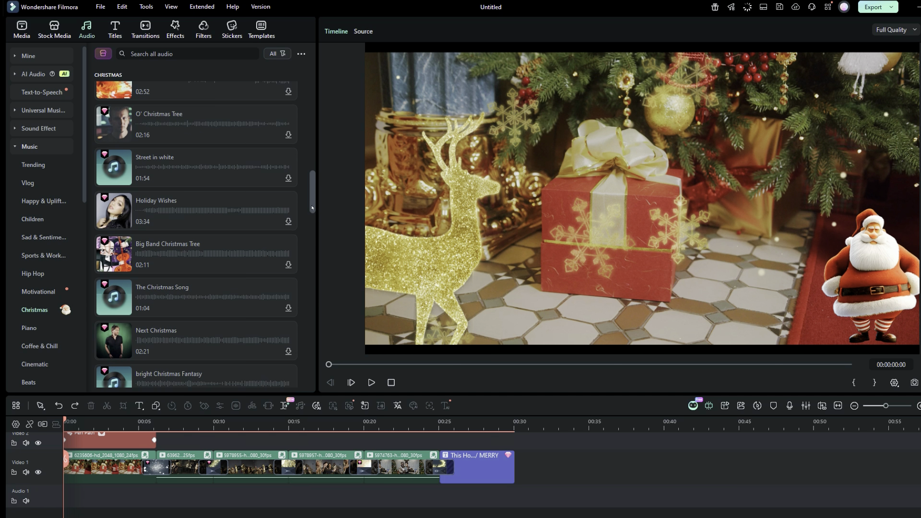
click(117, 166)
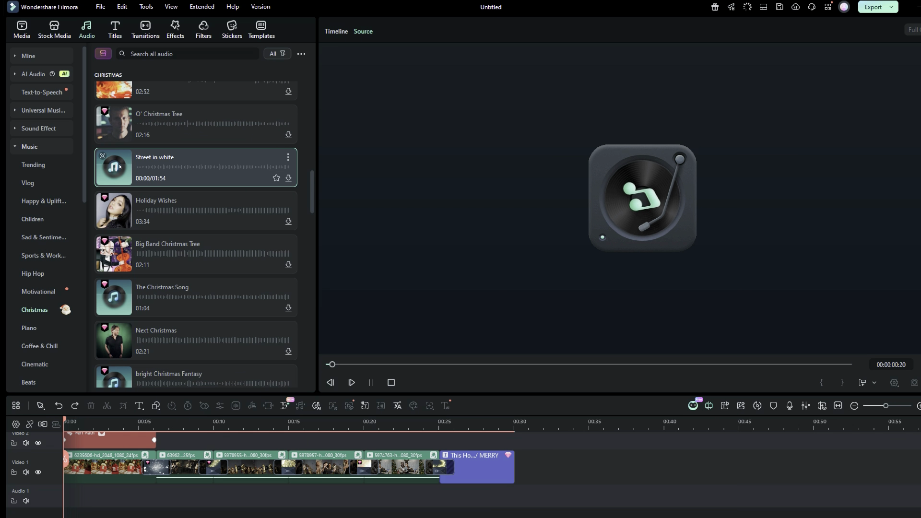
drag(118, 162, 67, 503)
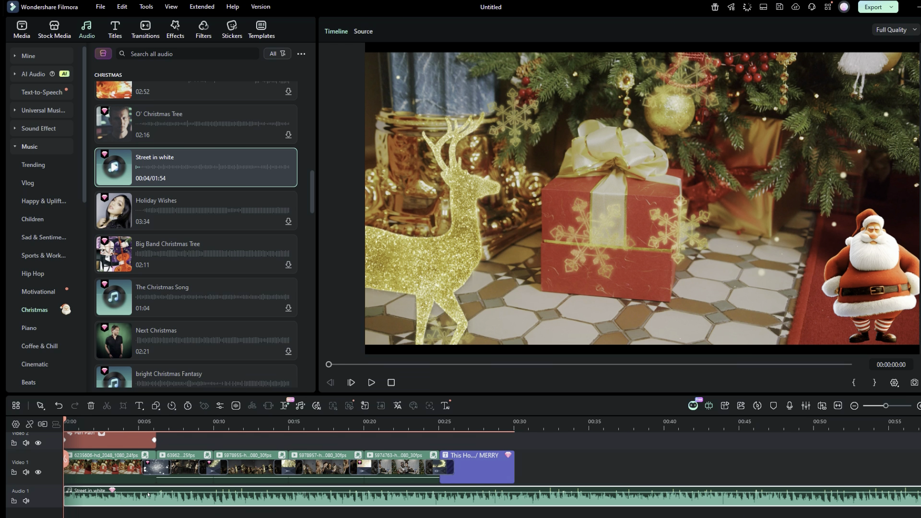
- Split the music at 00:30 and delete the part running past the title card
click(514, 422)
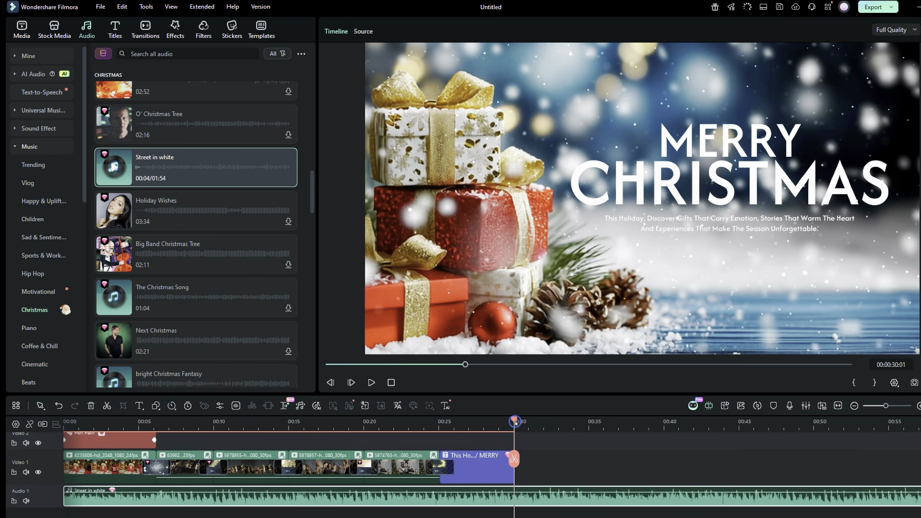
click(514, 459)
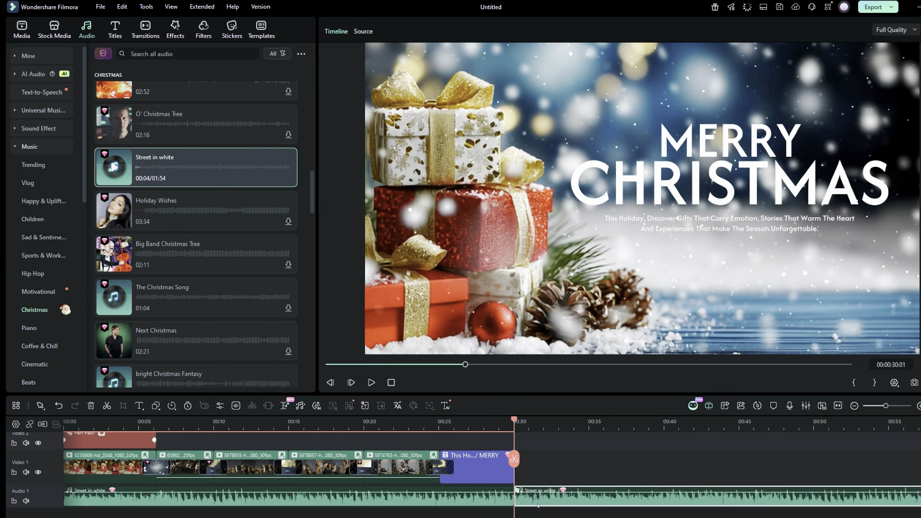
key(Delete)
click(489, 499)
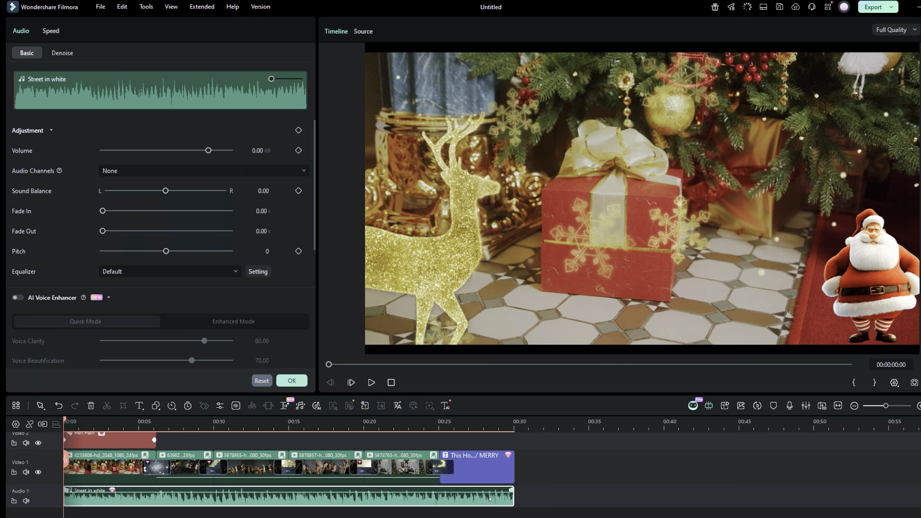
- Give the Street in white music a 3.44 s fade-out in its Basic audio settings
drag(102, 231, 117, 231)
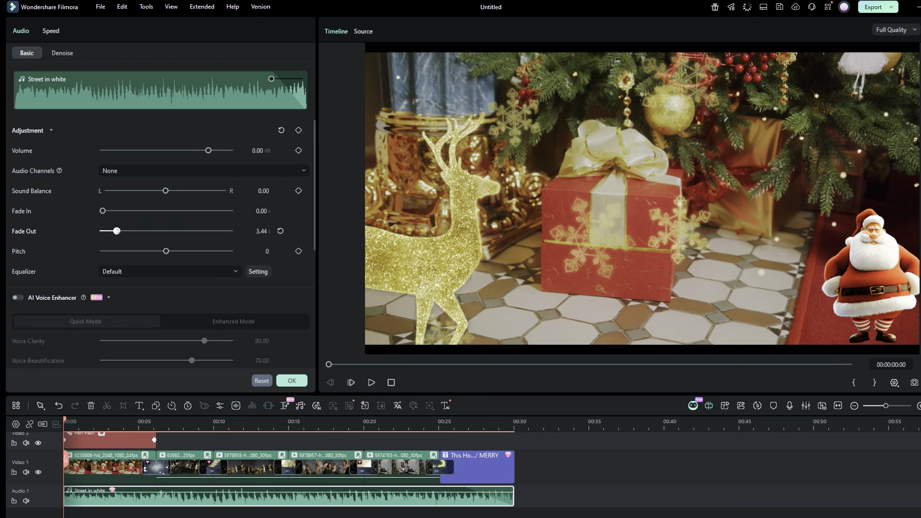